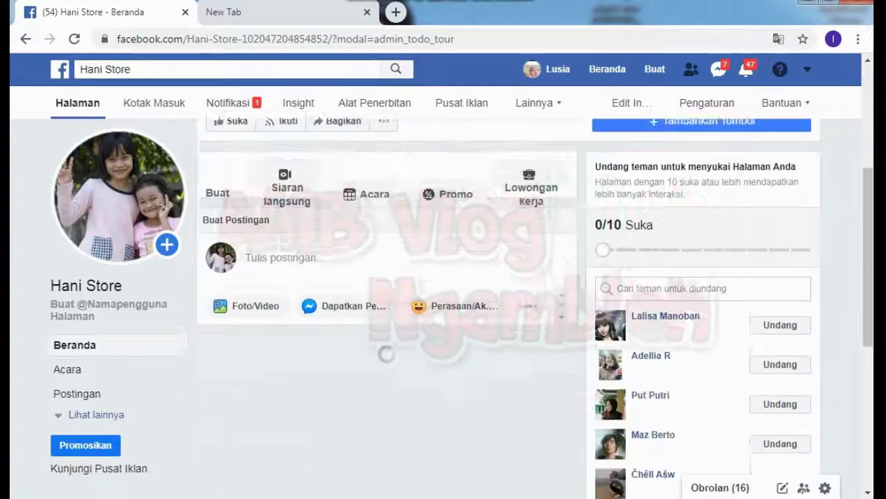
- Go from the Hani Store page to Facebook's advertising site through Beriklan di Facebook
scroll(703, 326, "down", 2)
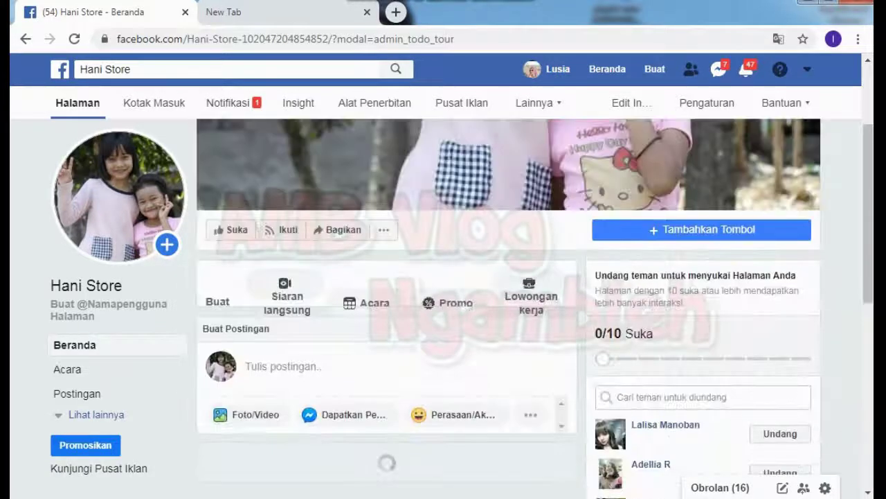
scroll(388, 277, "down", 3)
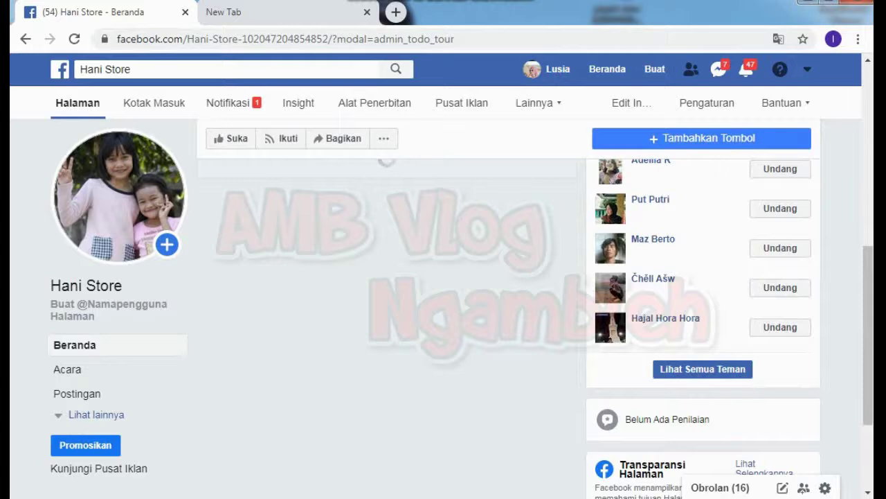
scroll(510, 377, "down", 3)
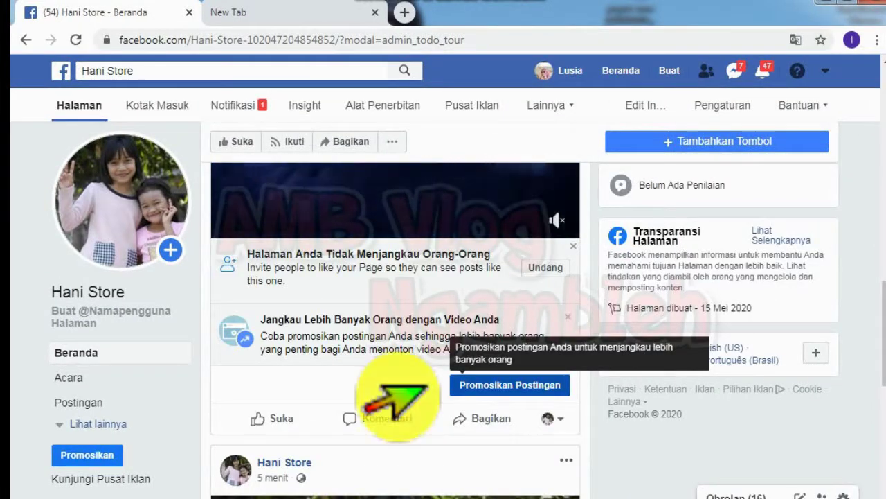
scroll(398, 395, "up", 5)
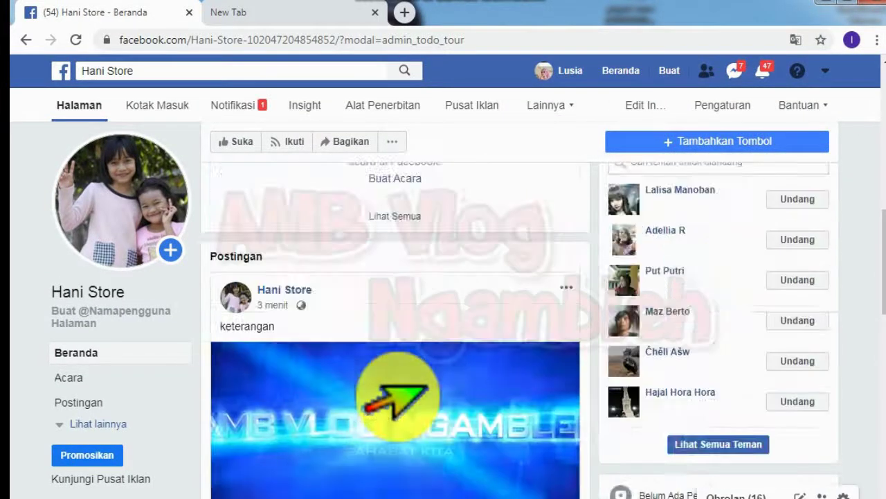
left_click(825, 69)
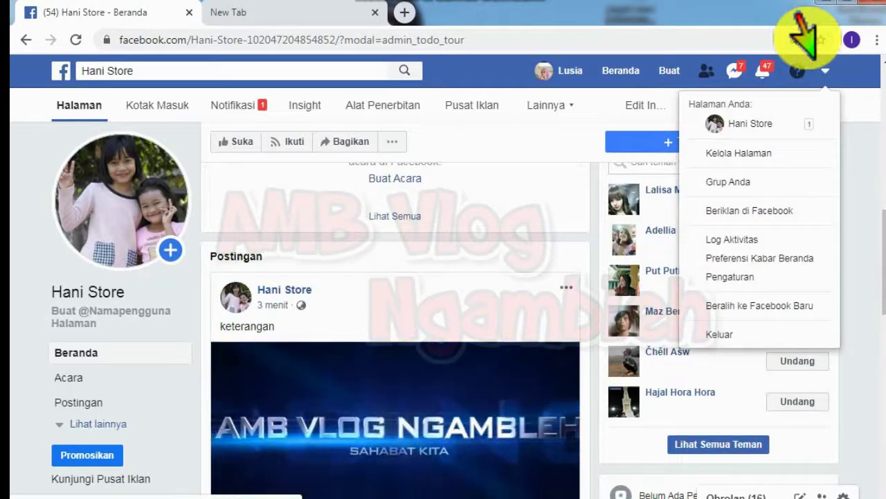
key("Down")
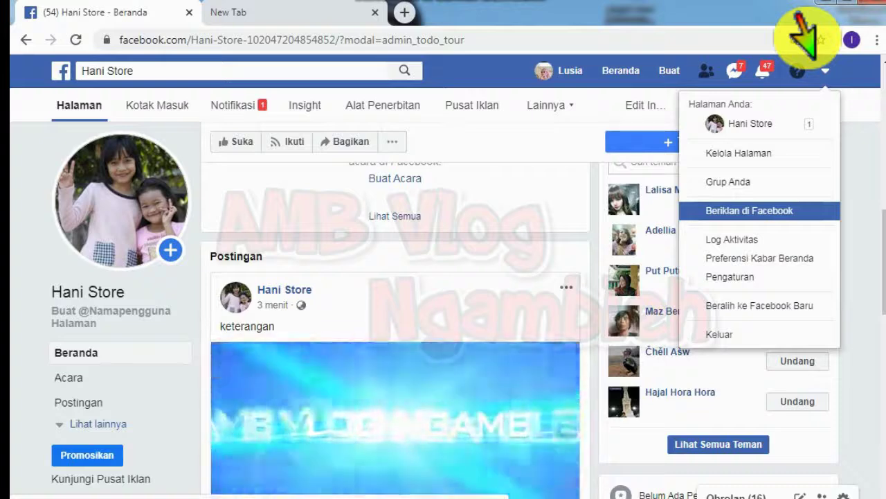
left_click(750, 210)
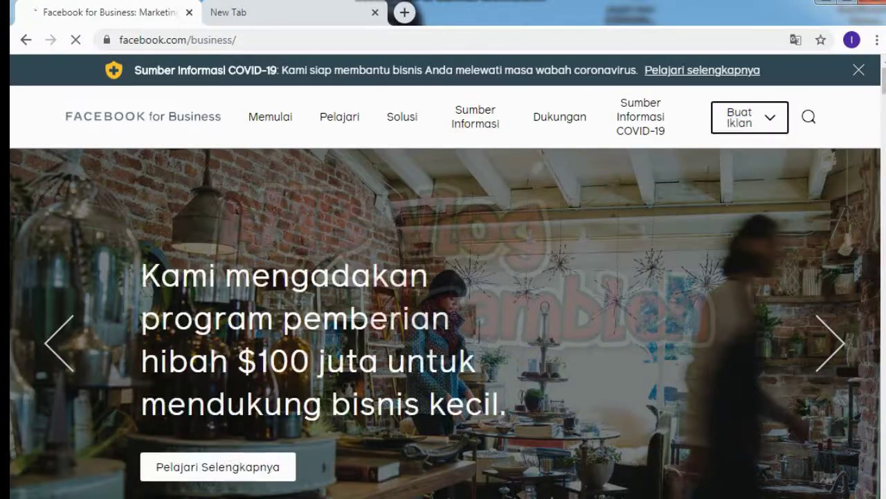
- Look over the Facebook for Business homepage and start creating an ad with Buat Iklan
scroll(443, 318, "down", 2)
scroll(443, 318, "down", 3)
scroll(444, 319, "up", 5)
left_click(738, 117)
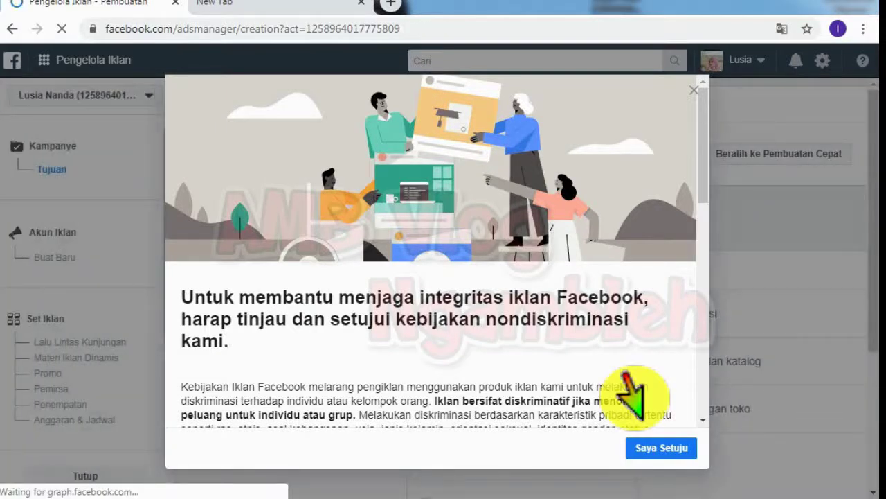
- Review and accept the ads nondiscrimination policy, then dismiss its thank-you notice
scroll(634, 394, "down", 5)
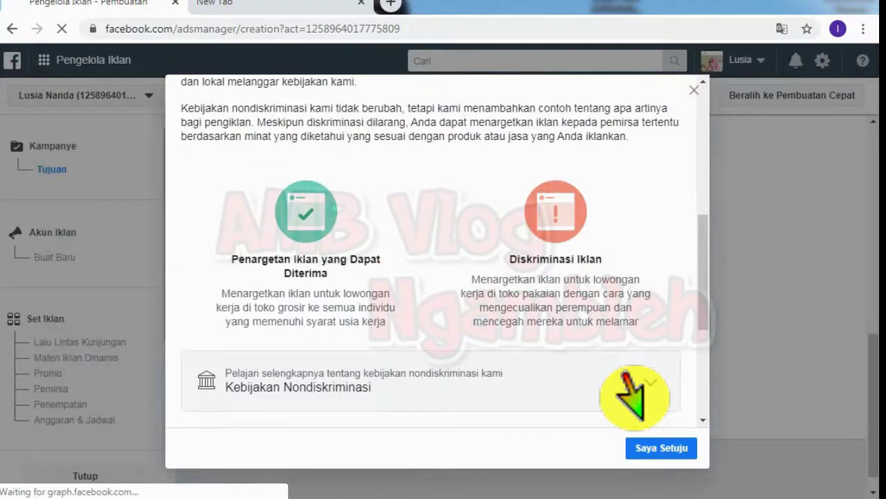
scroll(634, 395, "up", 5)
scroll(634, 395, "down", 2)
scroll(625, 378, "down", 8)
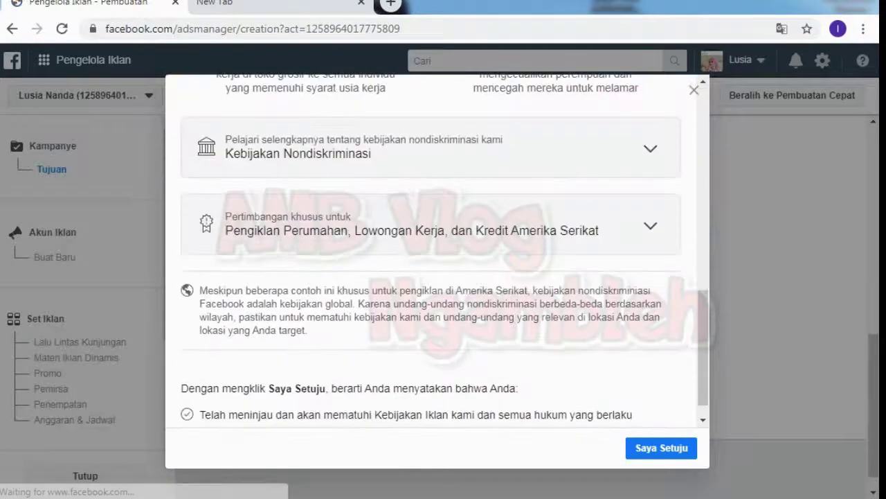
left_click(661, 447)
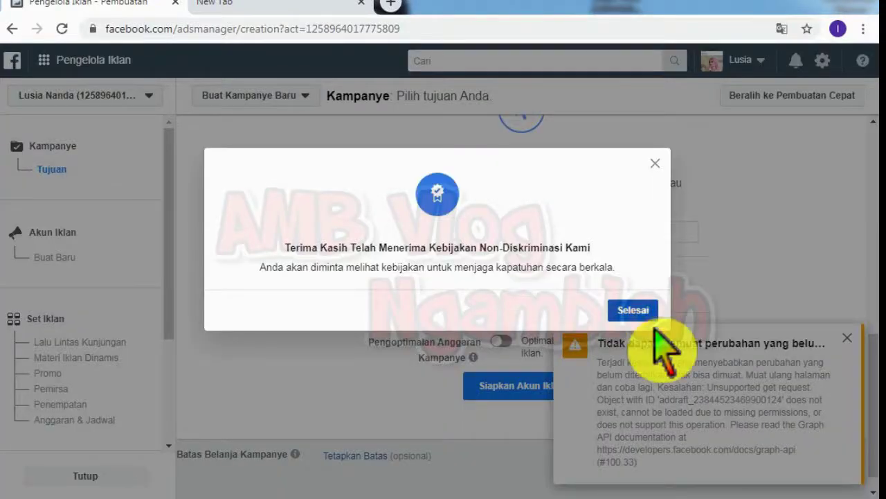
left_click(648, 306)
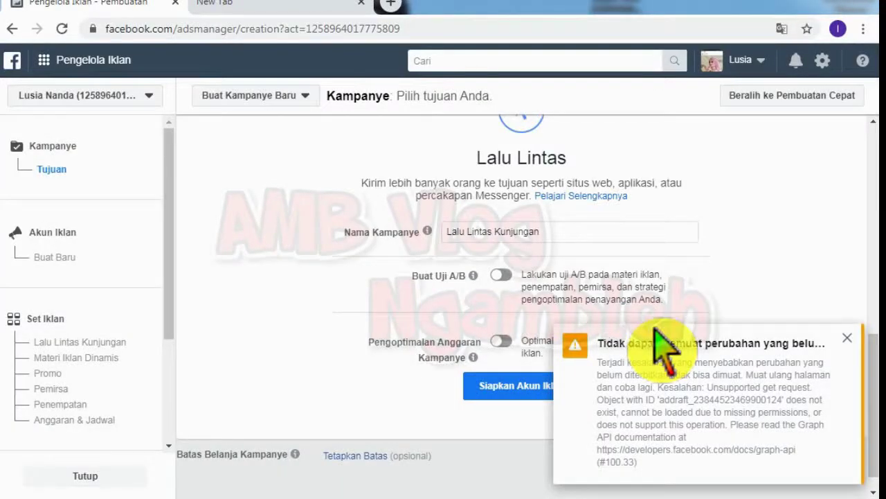
- Review the available marketing objectives and select Interaksi for the new campaign
scroll(519, 198, "up", 8)
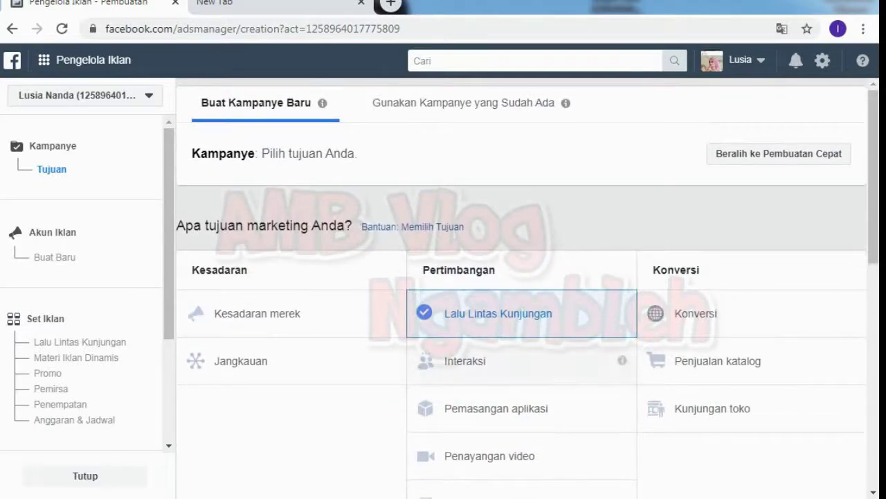
scroll(520, 291, "down", 4)
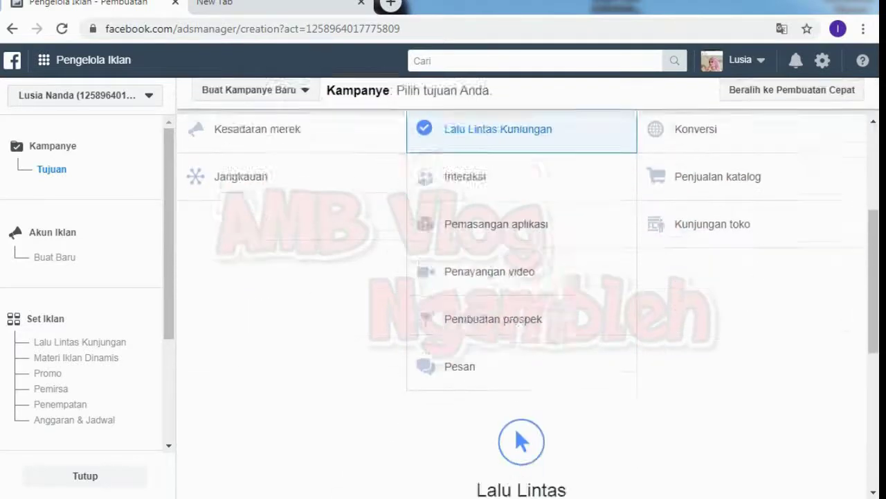
scroll(520, 290, "up", 4)
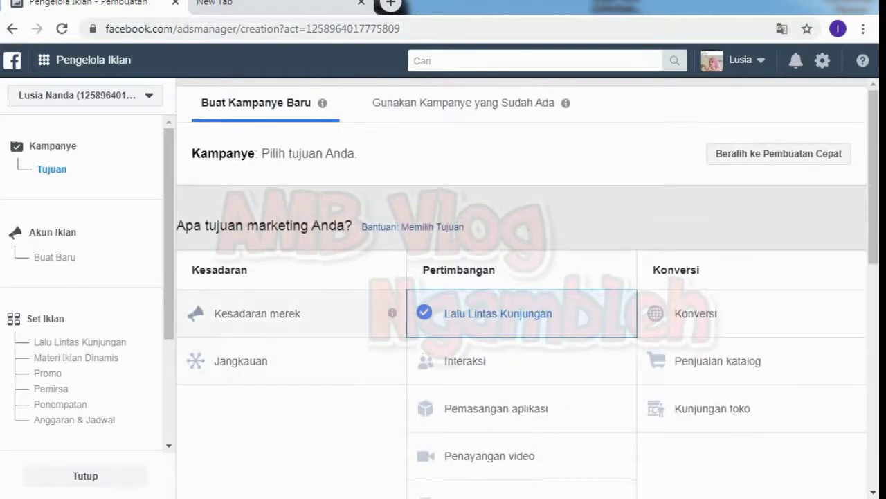
scroll(387, 304, "down", 1)
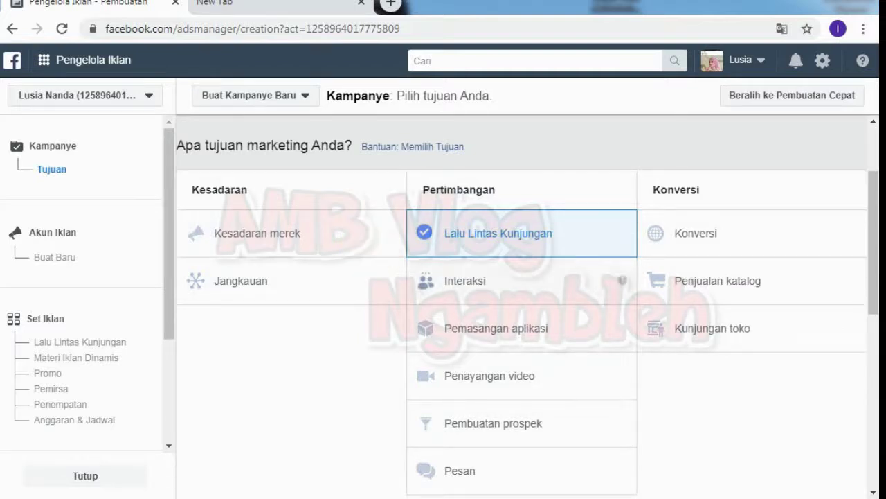
left_click(485, 281)
scroll(522, 305, "up", 5)
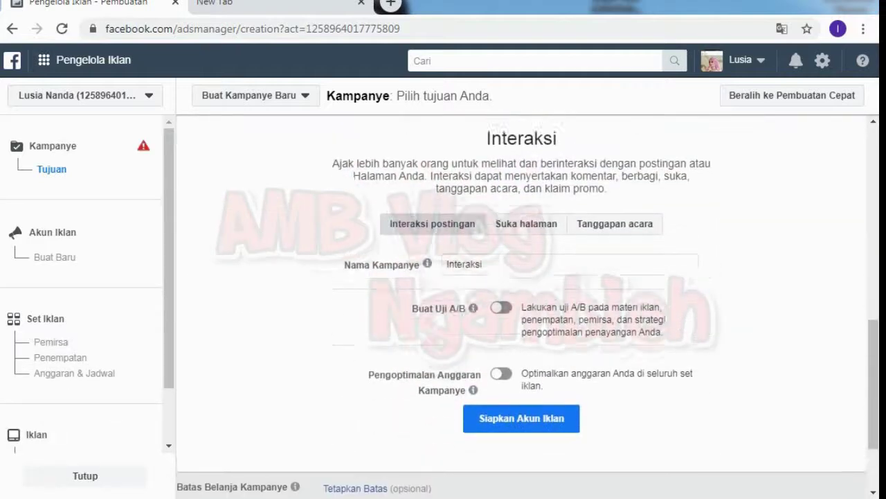
scroll(522, 305, "up", 3)
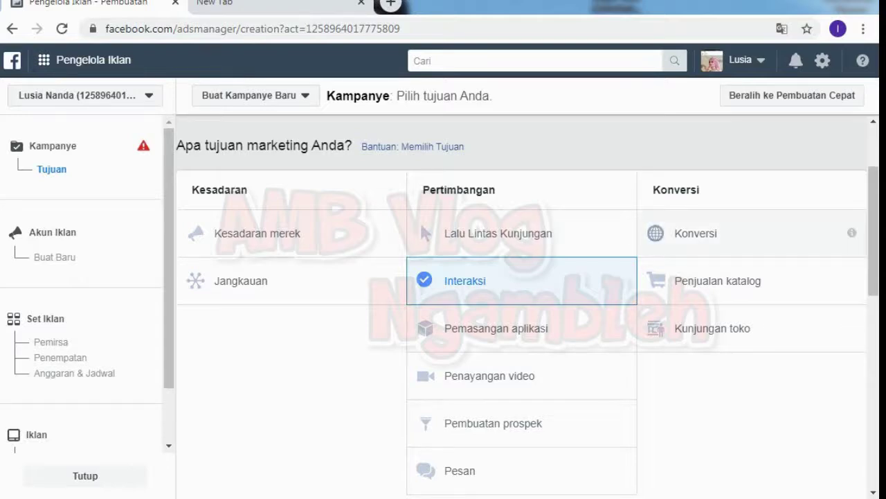
- Switch the campaign's marketing objective to Konversi and look over its settings
left_click(696, 234)
scroll(522, 306, "up", 5)
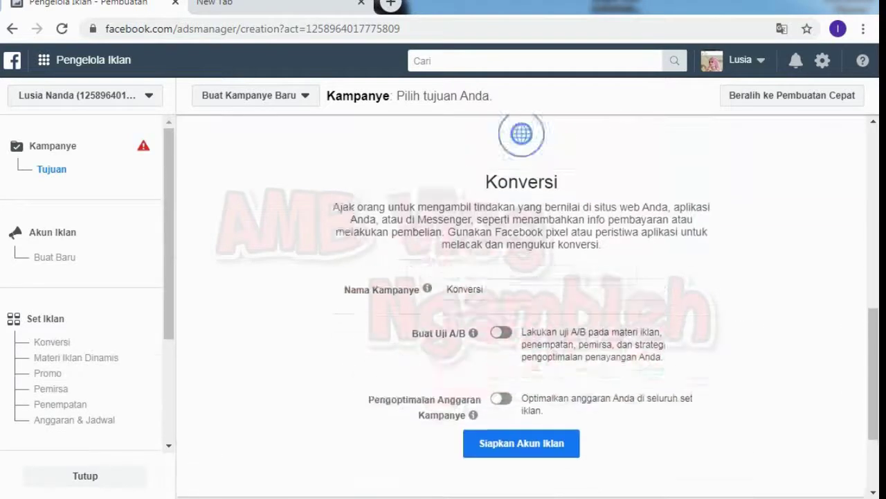
scroll(521, 304, "up", 2)
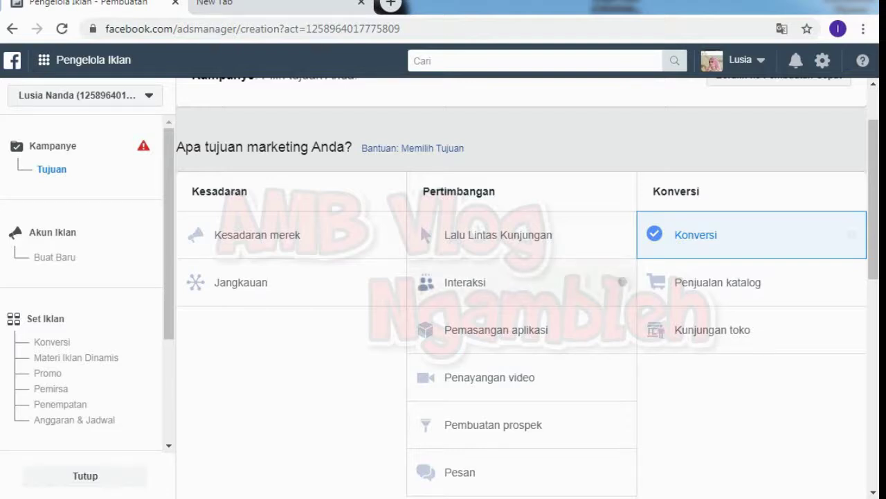
scroll(526, 288, "up", 2)
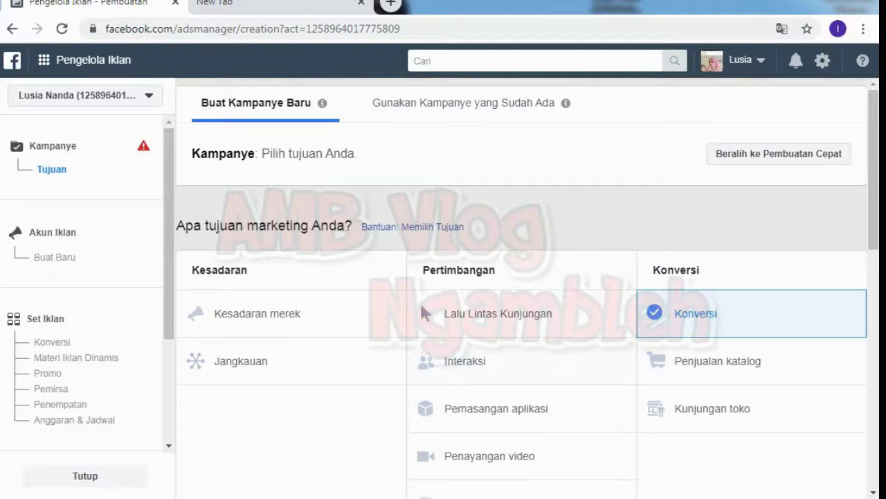
scroll(527, 277, "down", 2)
scroll(526, 288, "up", 2)
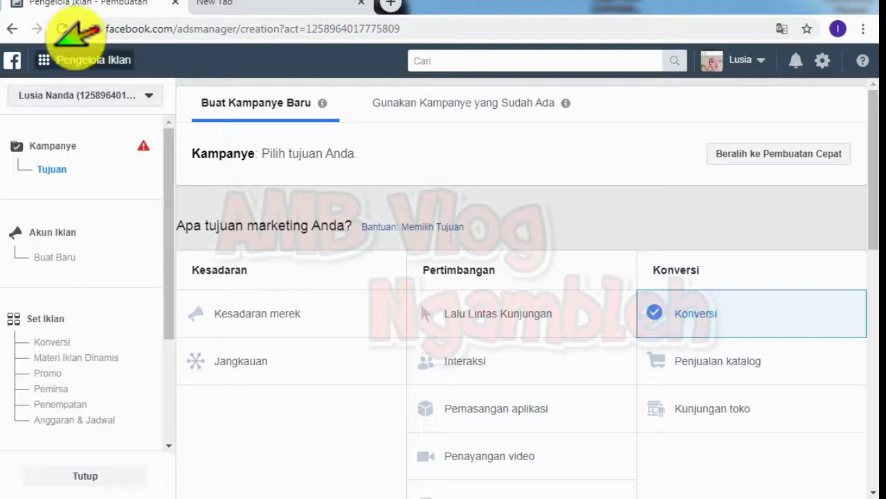
- Open Pengelola Peristiwa, leaving the campaign creation page and discarding its unsaved changes
left_click(76, 56)
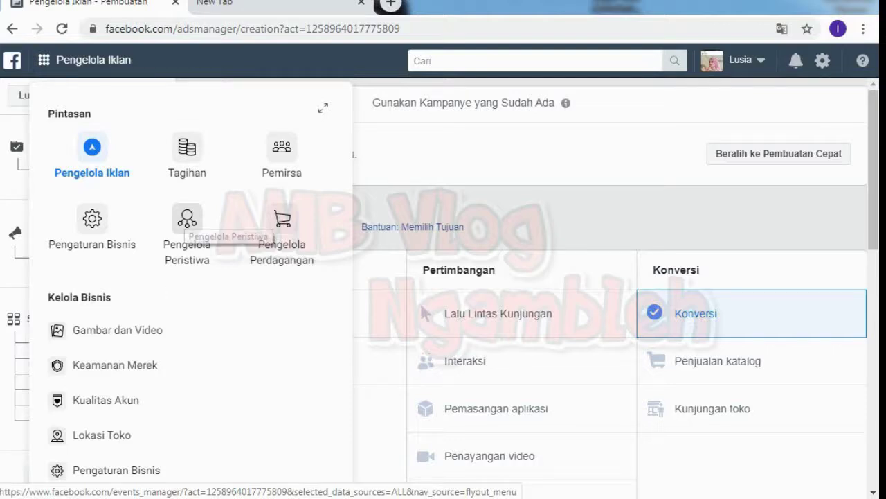
left_click(187, 219)
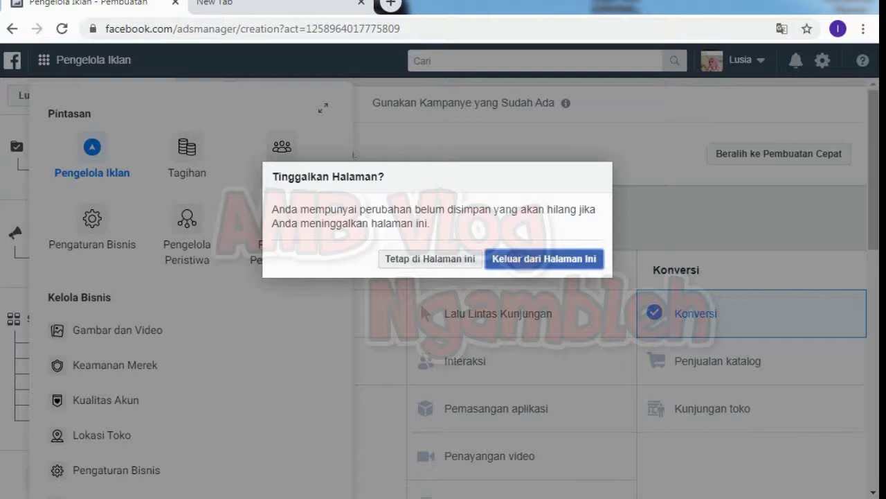
left_click(544, 258)
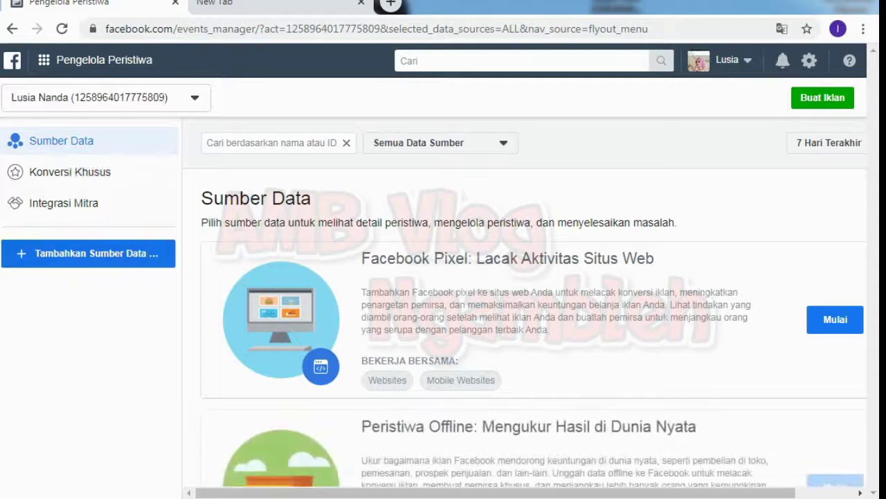
- Look over the data sources and start the Facebook Pixel setup for tracking website activity
scroll(535, 328, "down", 2)
scroll(534, 327, "up", 2)
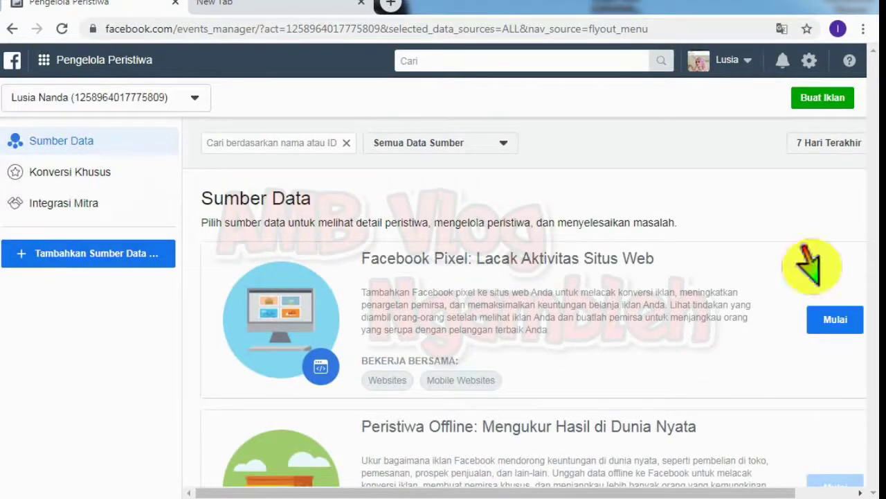
scroll(812, 266, "down", 1)
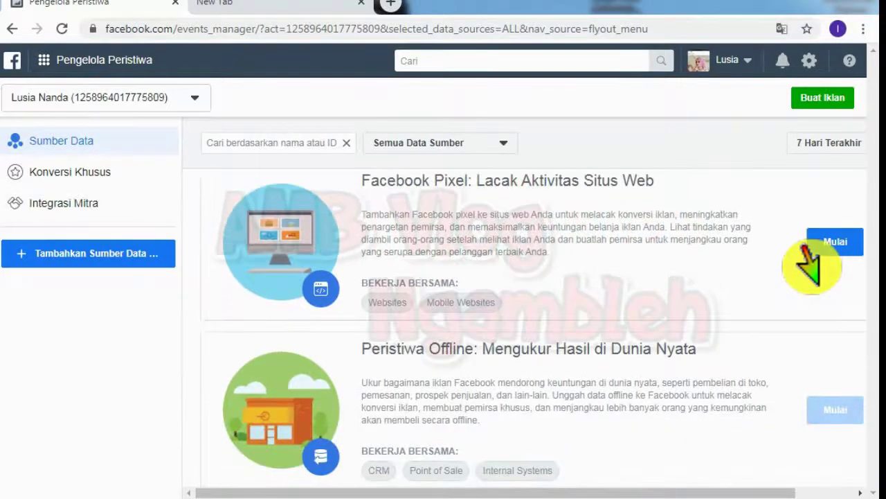
left_click(831, 243)
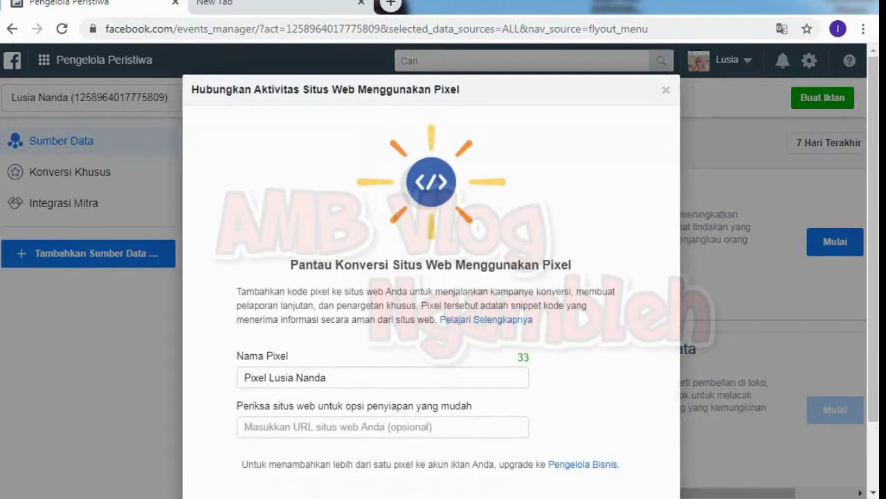
- Create the pixel with its suggested name, leaving the optional website URL empty
scroll(431, 277, "down", 1)
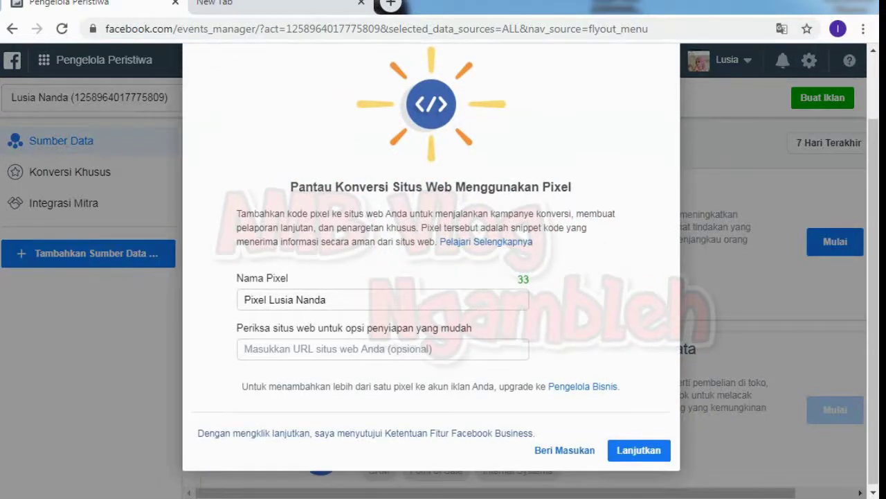
scroll(431, 277, "up", 1)
scroll(430, 276, "down", 1)
left_click(381, 348)
mouse_move(479, 326)
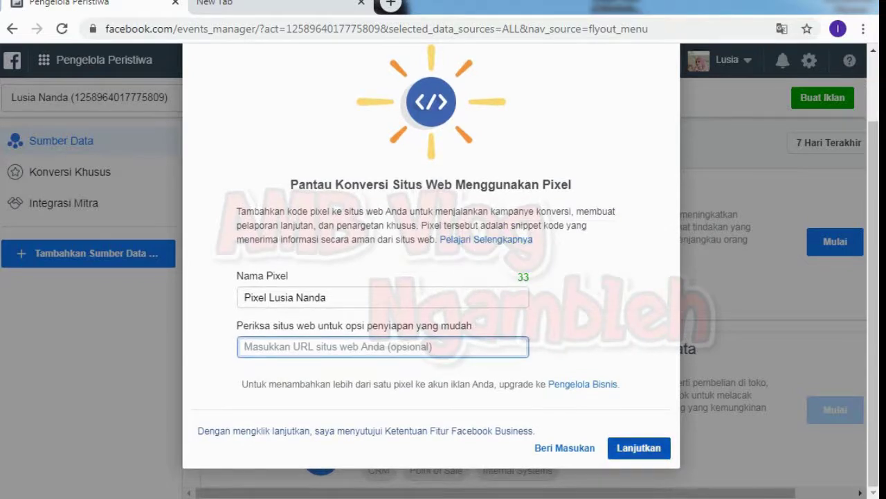
key("Return")
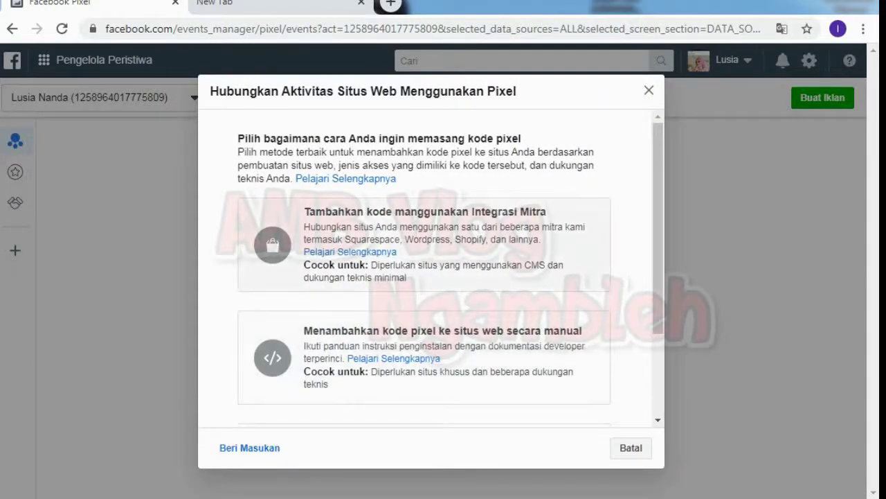
- Choose to add the pixel code to the website manually and bring the full base code into view
scroll(424, 270, "down", 1)
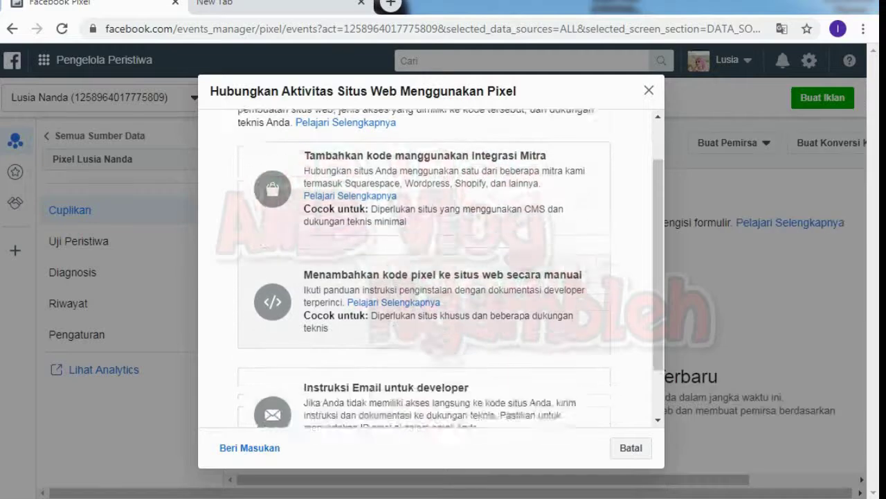
scroll(424, 319, "down", 1)
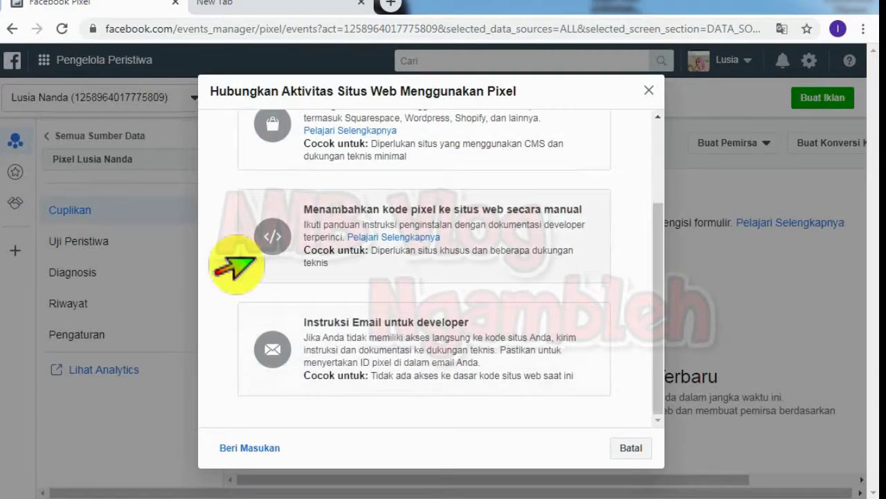
left_click(255, 254)
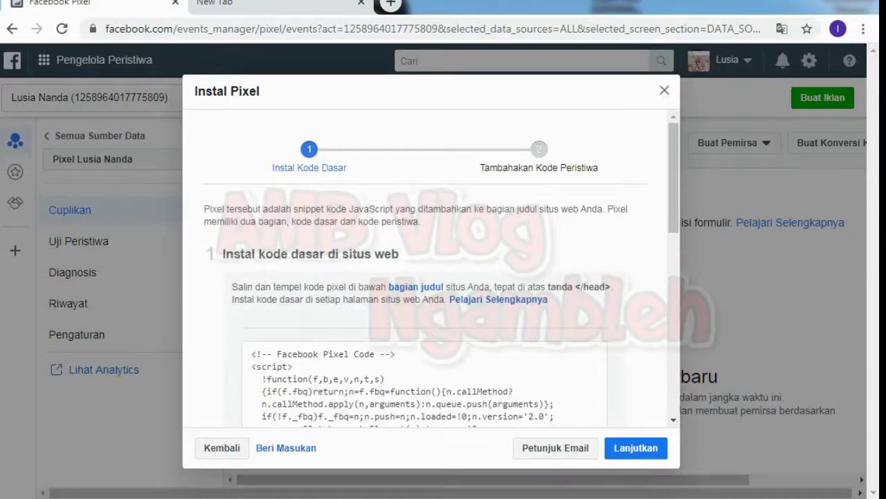
scroll(367, 338, "down", 2)
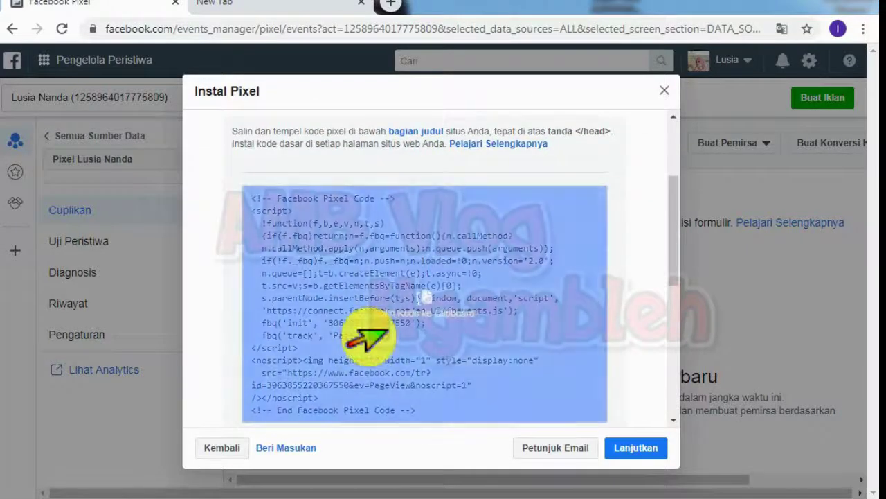
- Copy the pixel base code to the clipboard, exit the event setup, and highlight the pixel ID on the overview
left_click(366, 337)
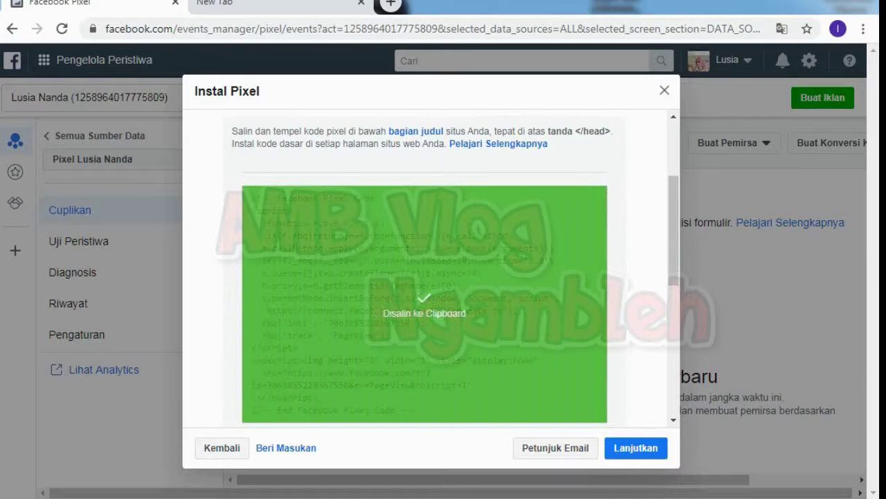
scroll(613, 395, "down", 3)
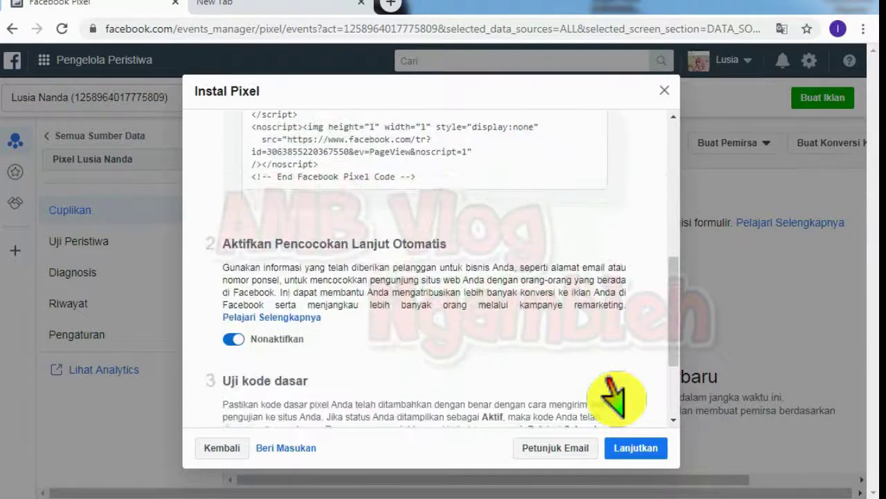
left_click(636, 447)
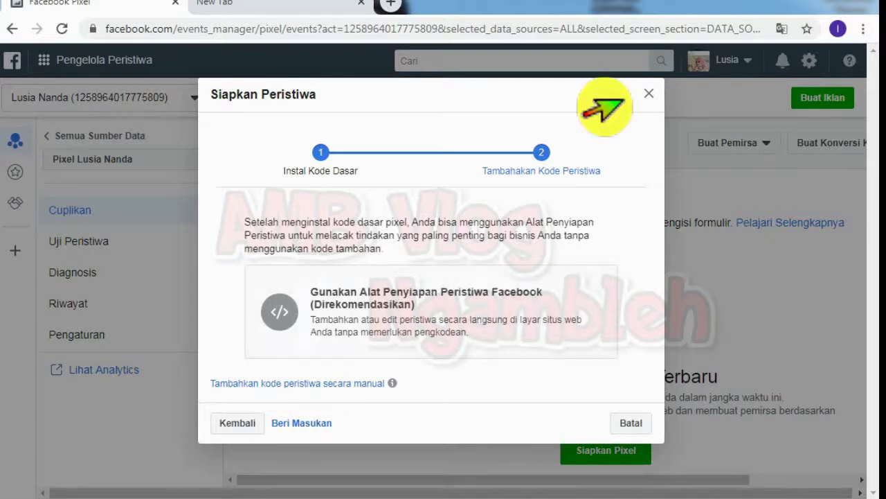
left_click(648, 93)
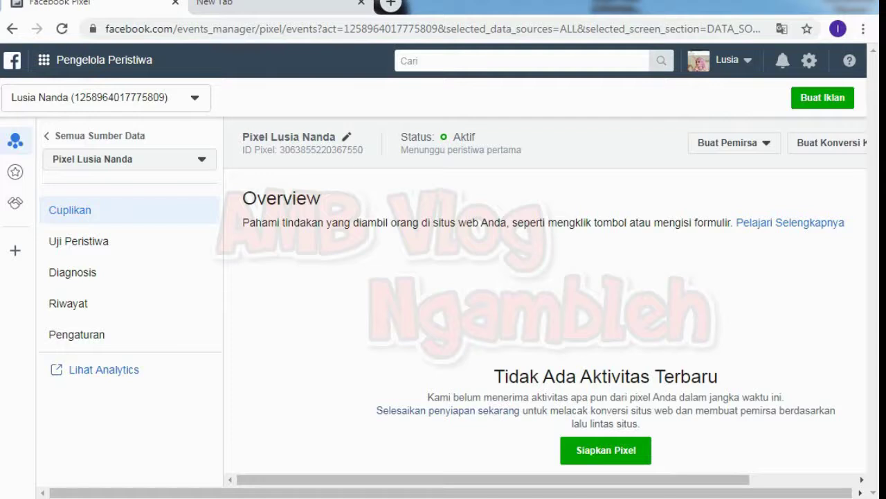
left_click_drag(362, 150, 280, 150)
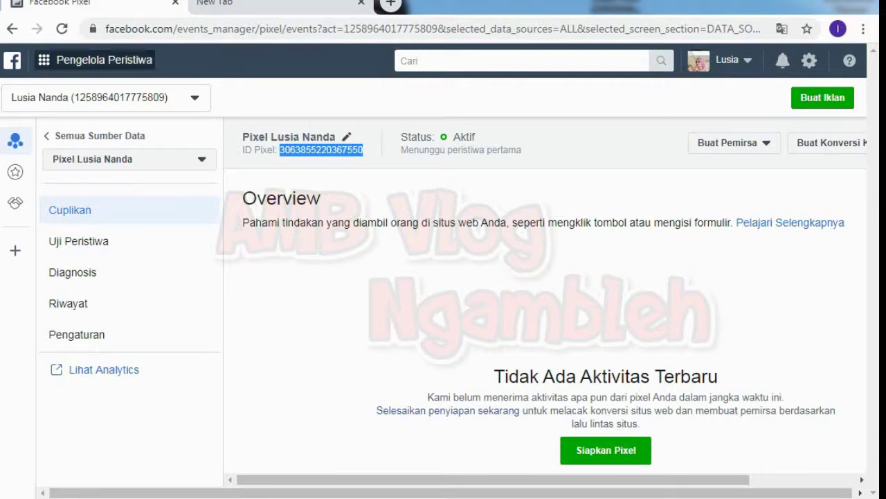
- Switch to Pengelola Iklan and start a new ad campaign using the guided creation method (Pembuatan Berpanduan)
left_click(97, 59)
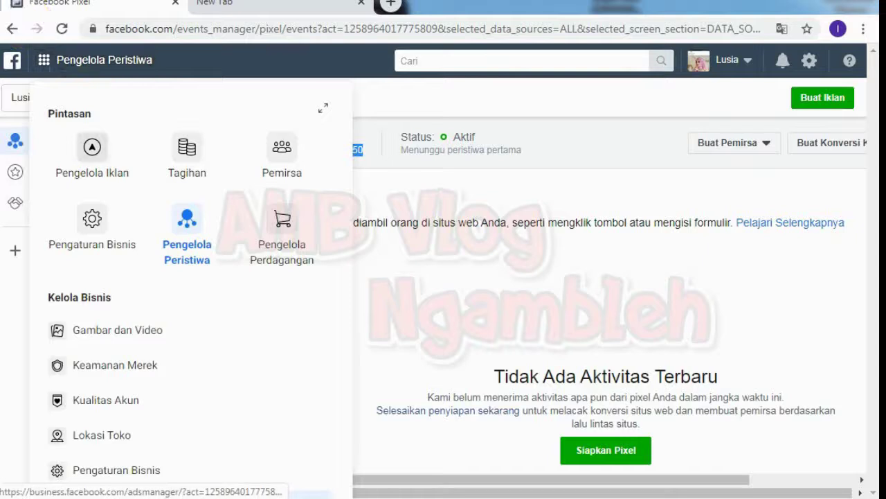
left_click(92, 149)
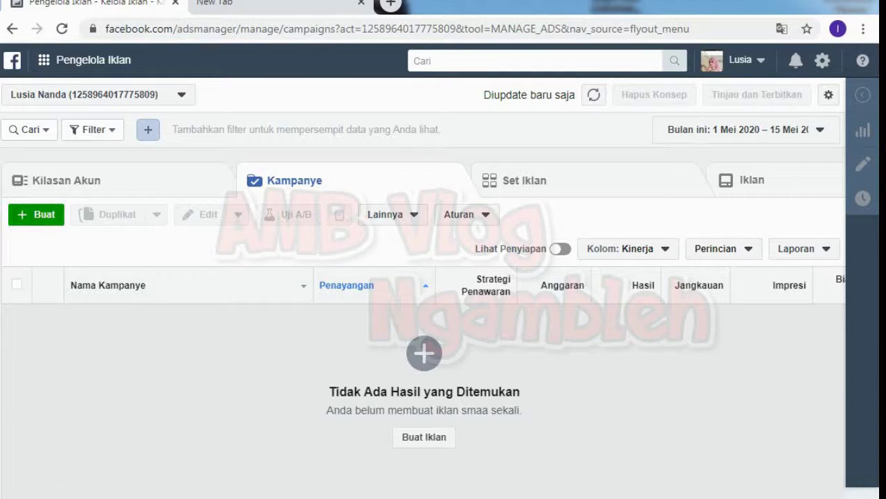
left_click(36, 214)
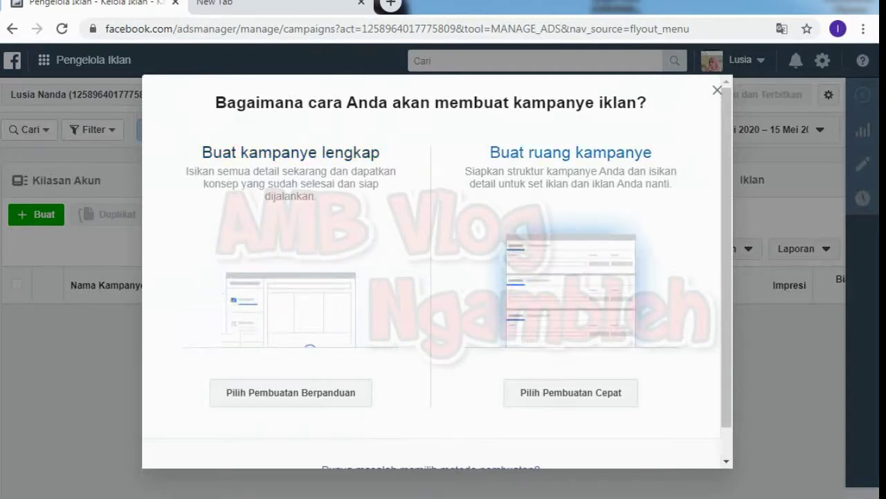
scroll(437, 277, "down", 1)
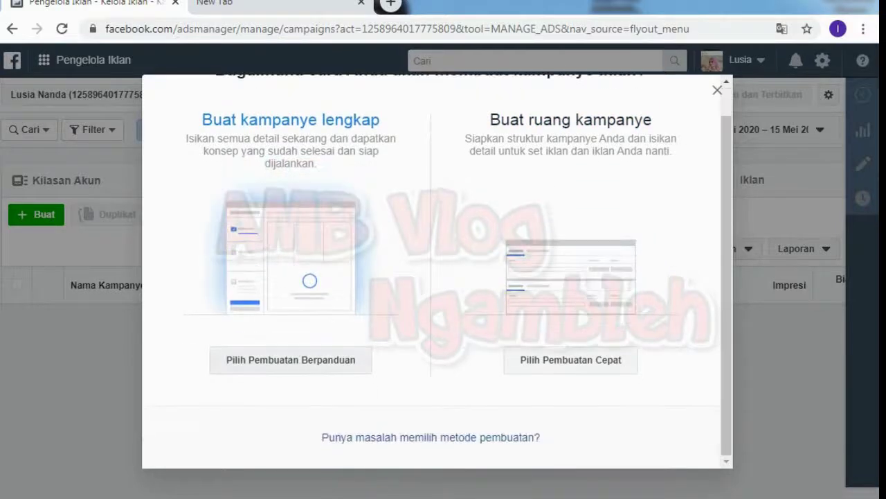
left_click(291, 359)
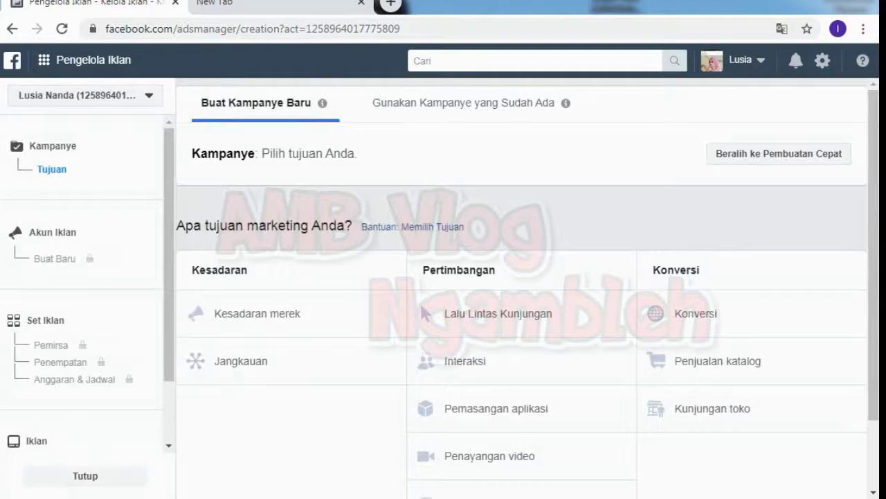
- Choose Interaksi as the marketing objective and name the campaign "interaksi 1"
scroll(526, 288, "down", 1)
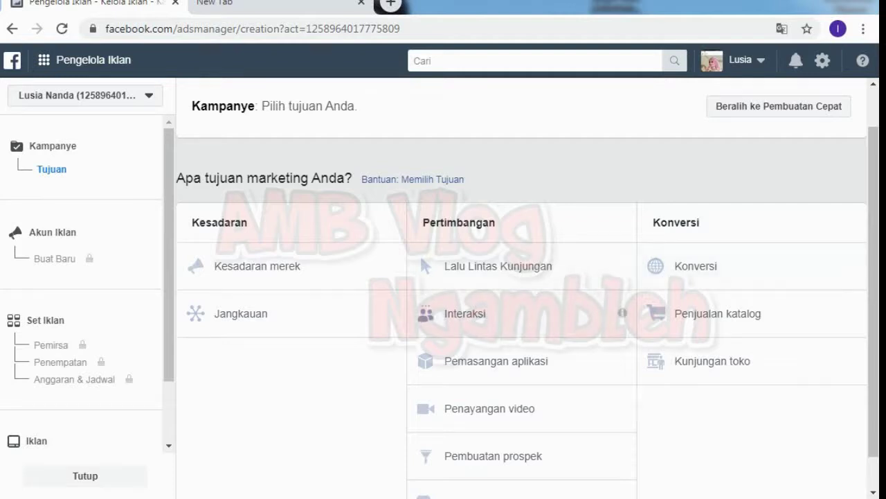
left_click(465, 313)
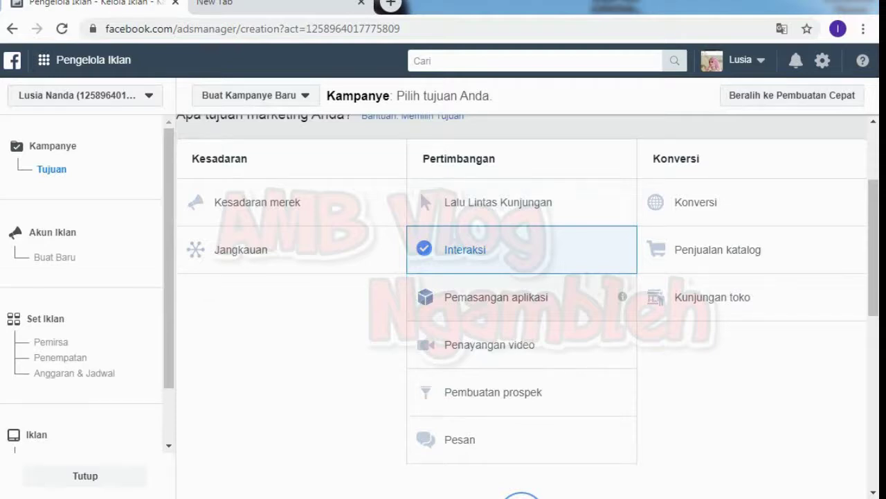
scroll(521, 305, "down", 5)
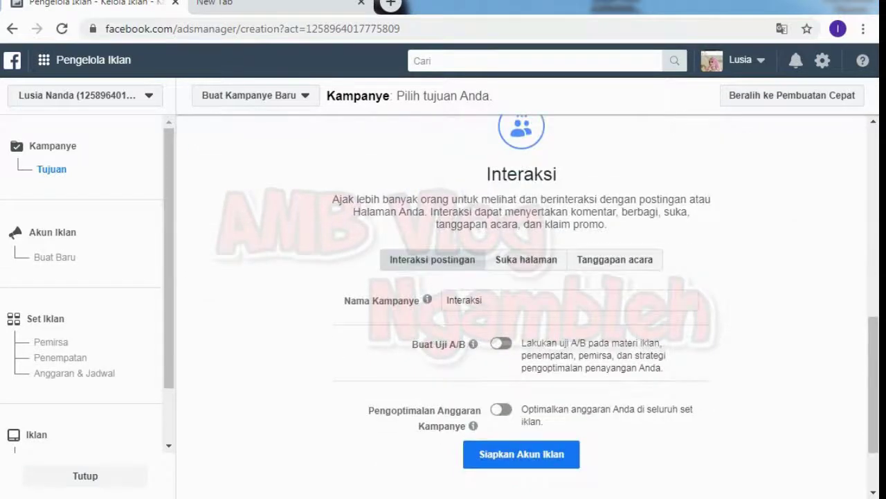
scroll(521, 305, "down", 1)
scroll(522, 304, "up", 1)
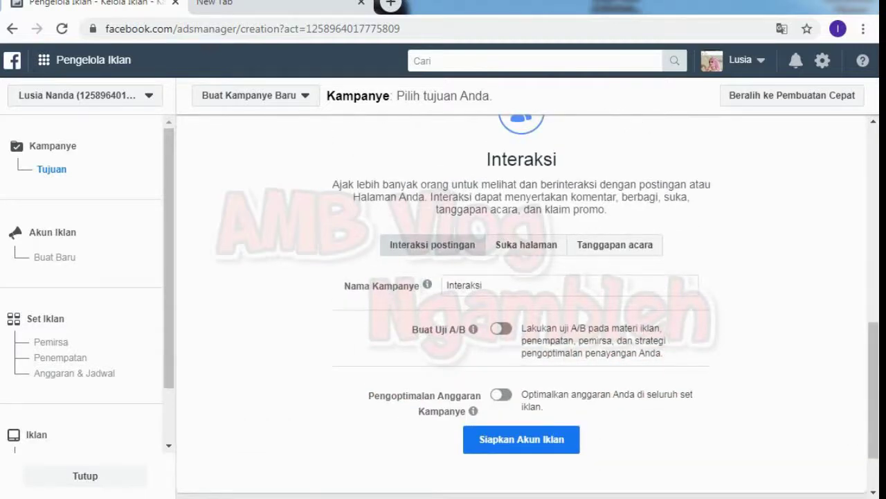
double_click(464, 284)
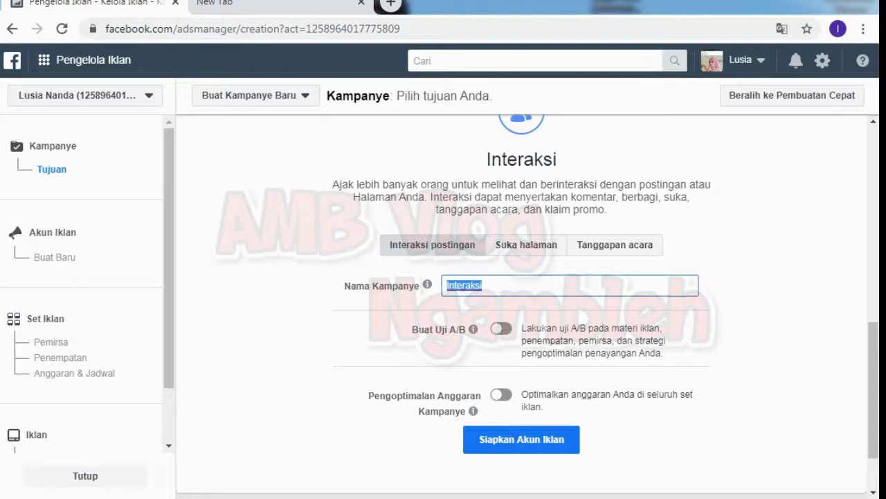
type("interaksi 1")
key("Return")
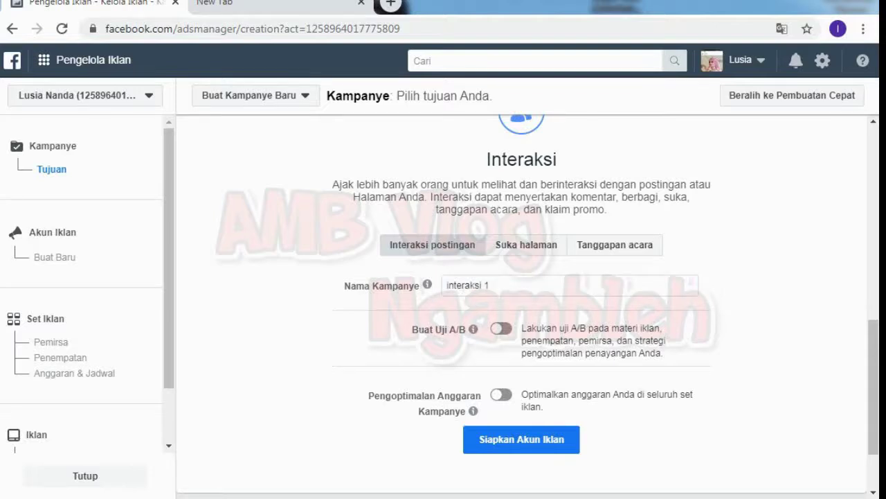
- Enable campaign budget optimization and set the daily campaign budget to Rp 20.000
scroll(522, 300, "down", 2)
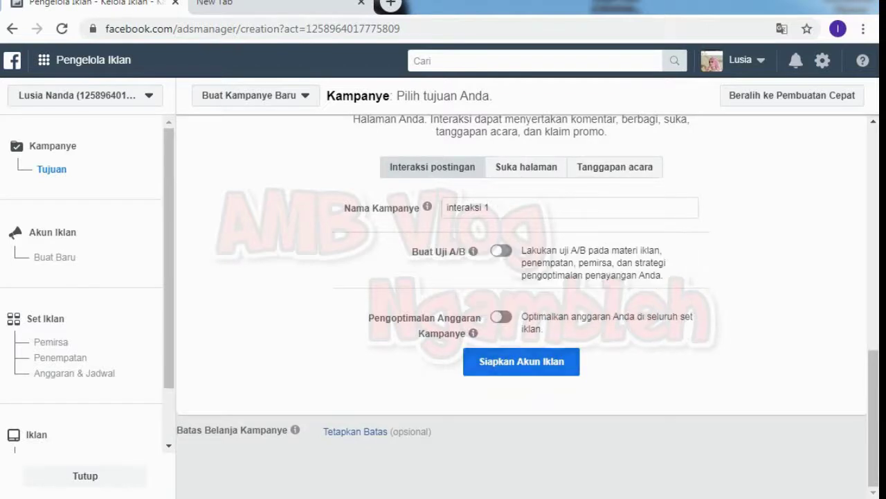
left_click(501, 317)
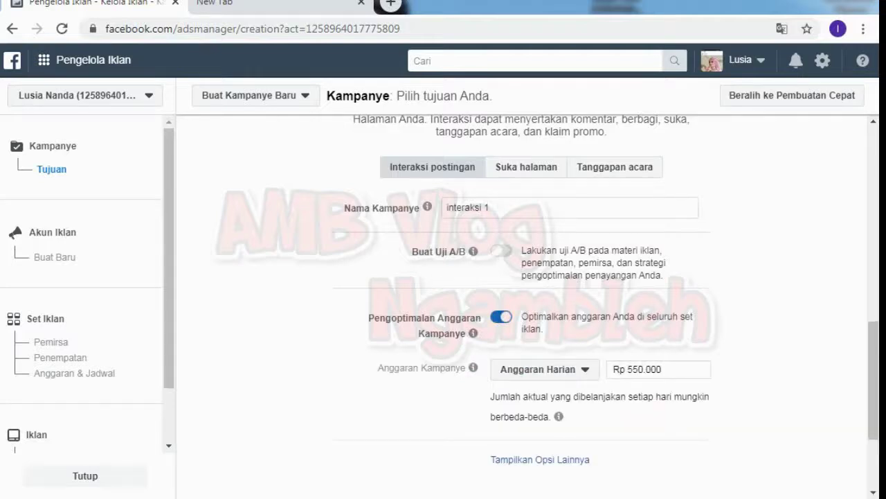
key("space")
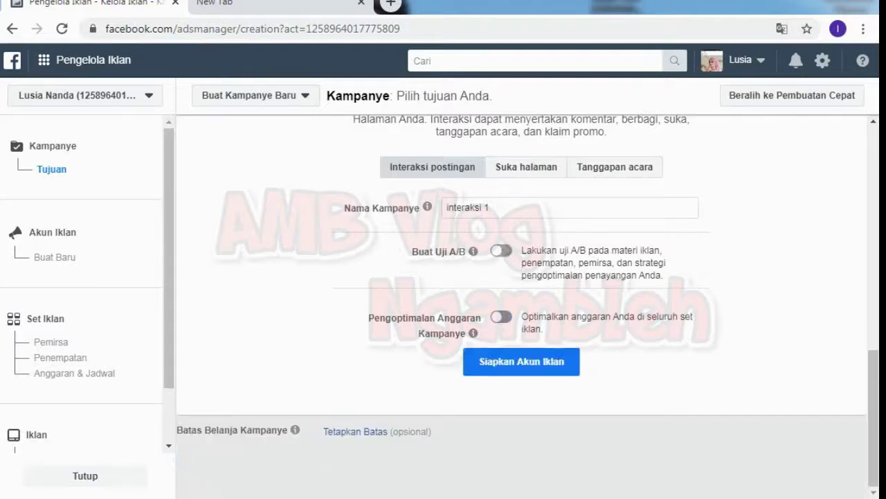
key("space")
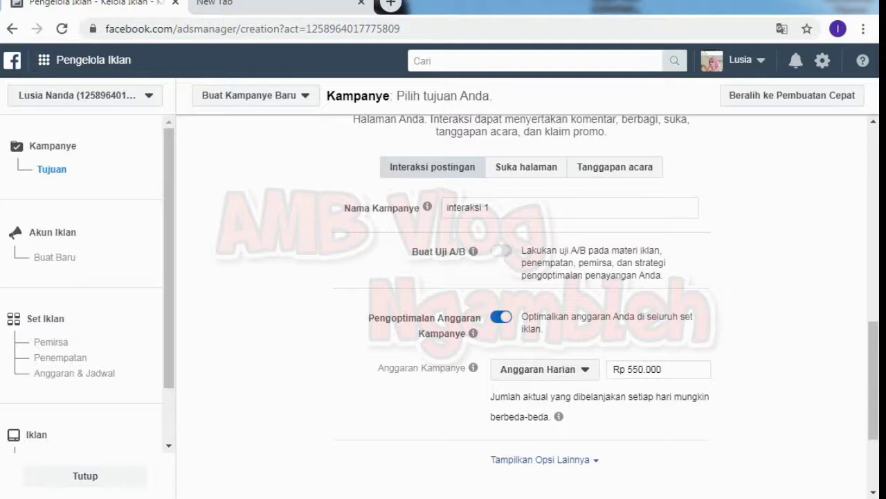
key("space")
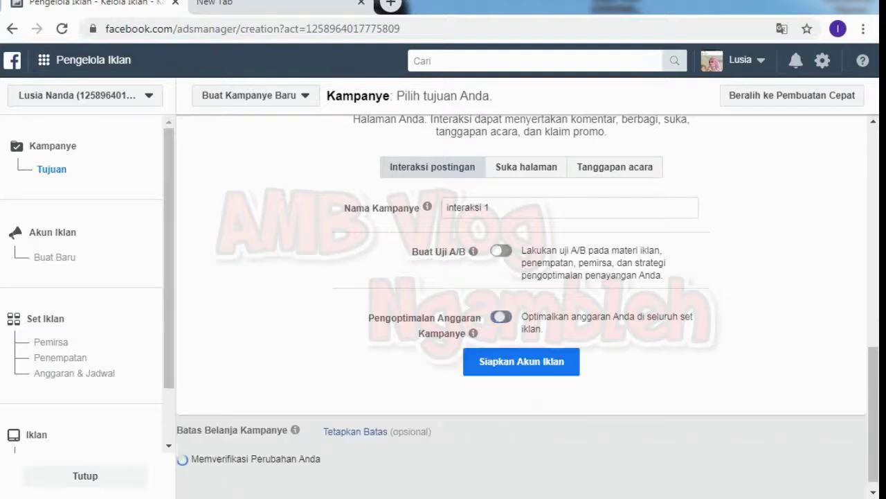
key("space")
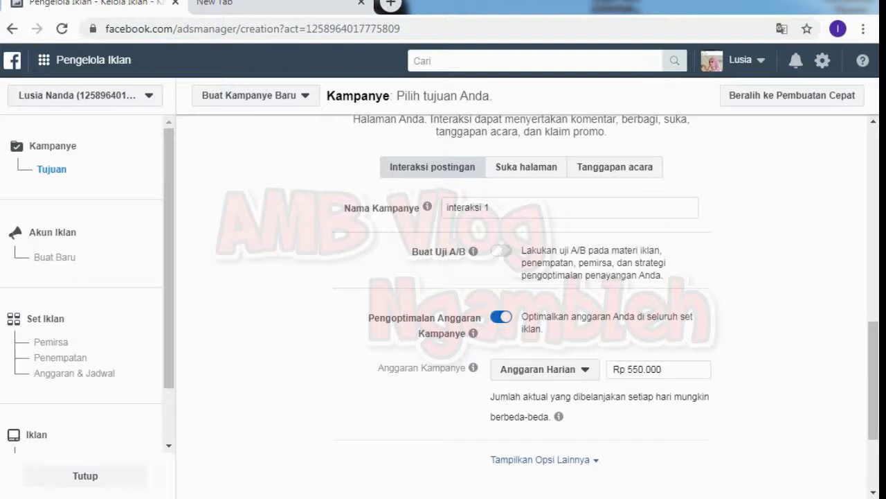
left_click_drag(639, 369, 625, 369)
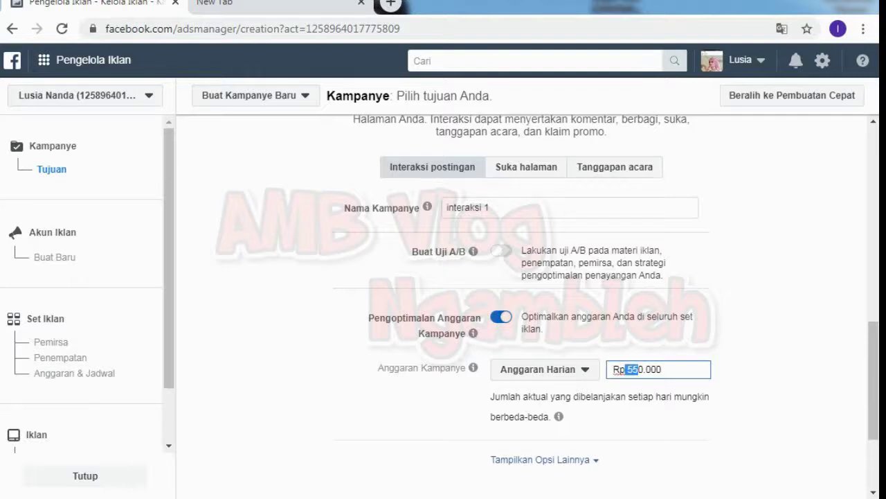
type("2")
key("Tab")
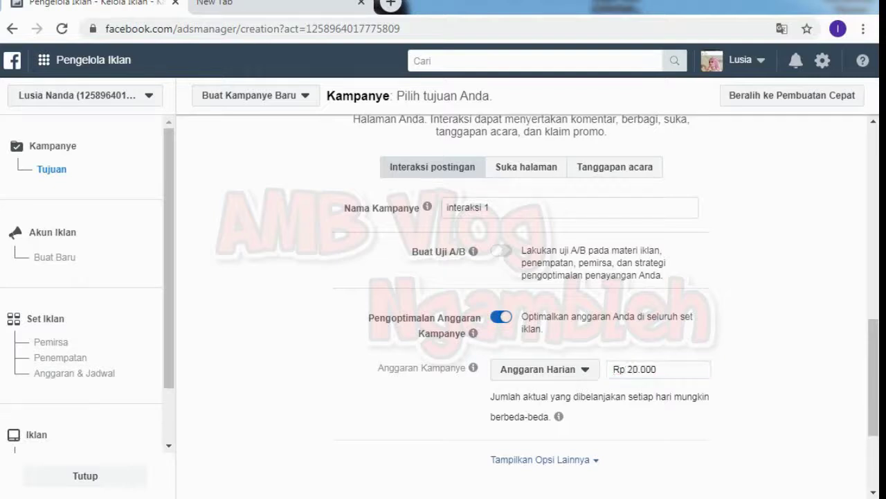
- Continue to the ad account setup and accept Indonesia, Rupiah Indonesia and Asia/Jakarta as country, currency and time zone
scroll(527, 300, "down", 2)
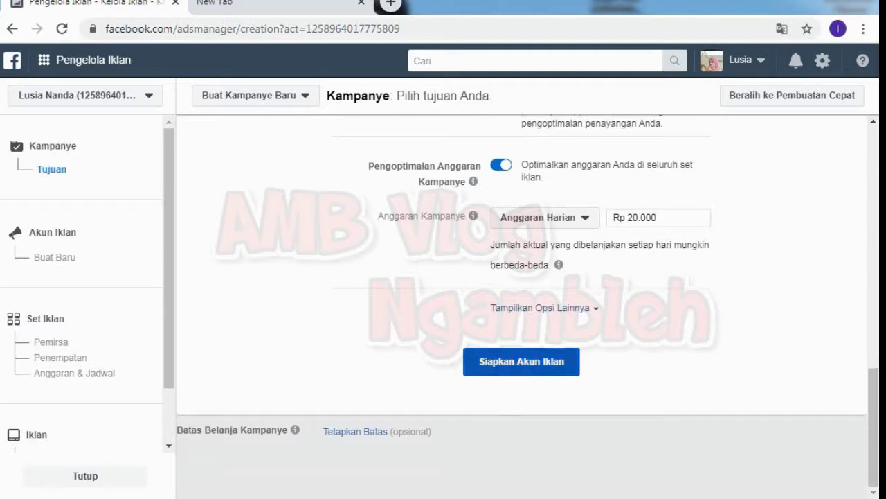
left_click(522, 361)
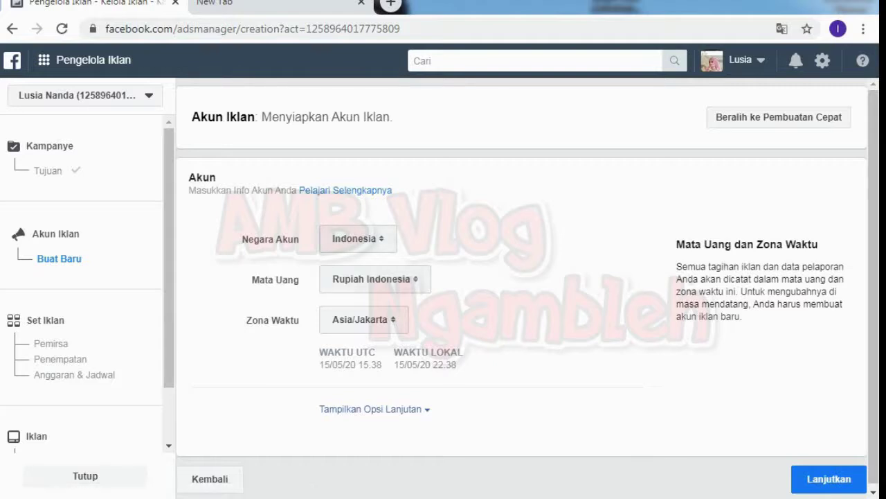
scroll(522, 277, "down", 1)
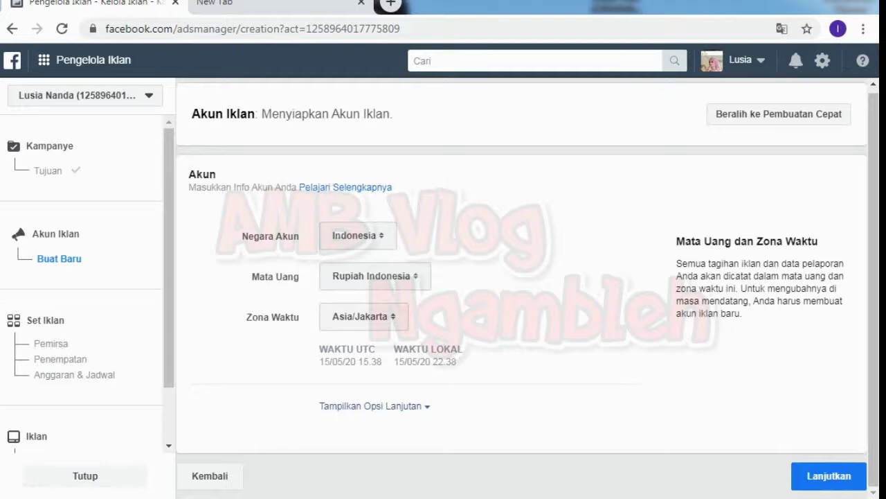
left_click(828, 476)
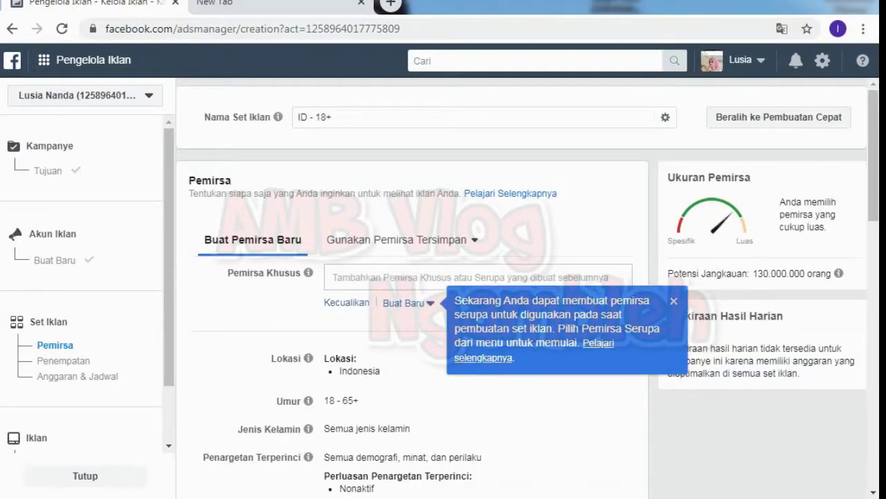
- Name the ad set "interaksi 1" and dismiss the tip about creating lookalike audiences
double_click(215, 117)
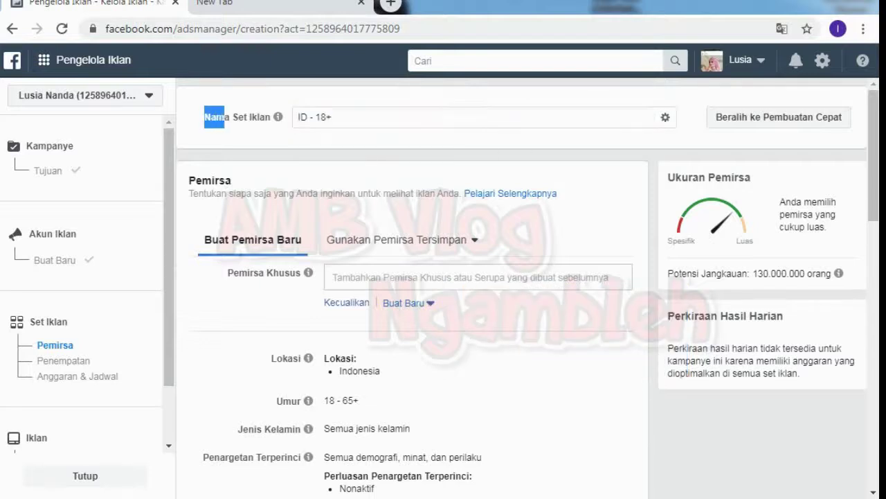
left_click_drag(215, 117, 271, 117)
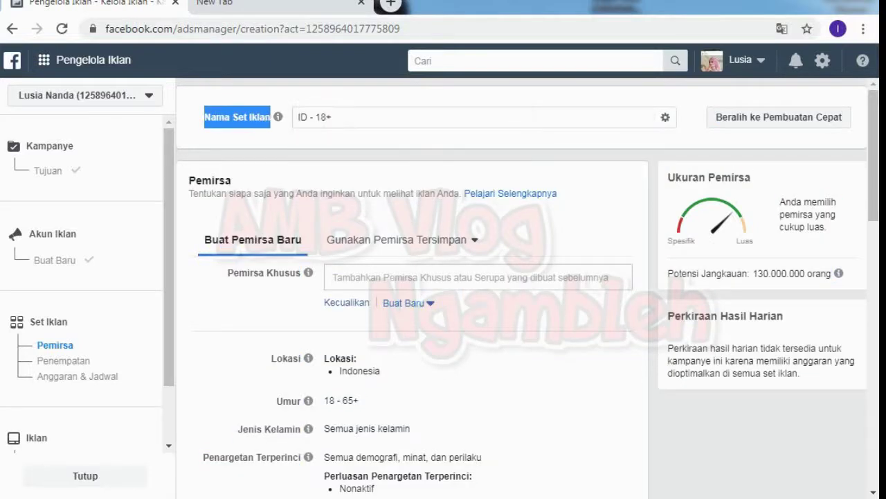
left_click(332, 117)
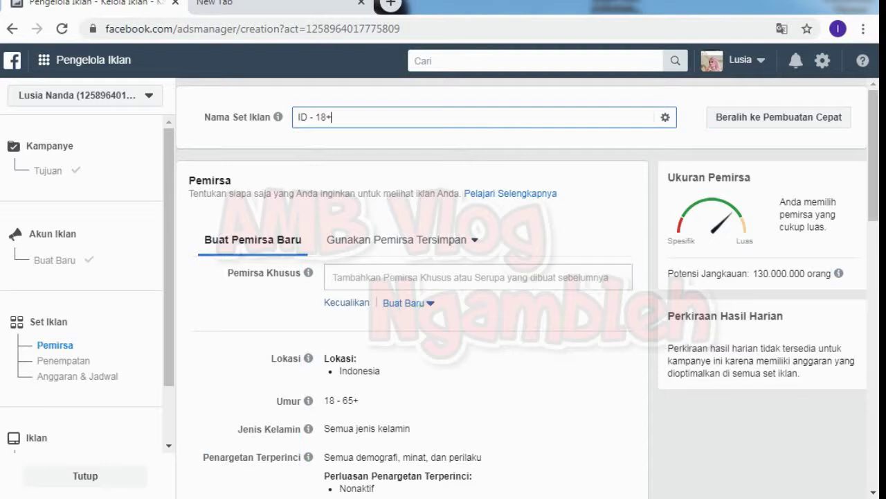
key("ctrl+a")
type("interaksi 1")
left_click(485, 323)
scroll(484, 323, "down", 1)
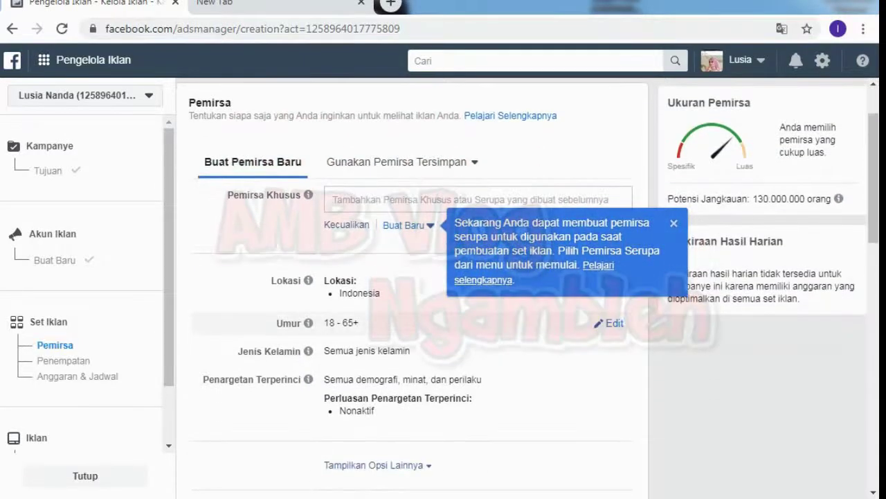
left_click(674, 223)
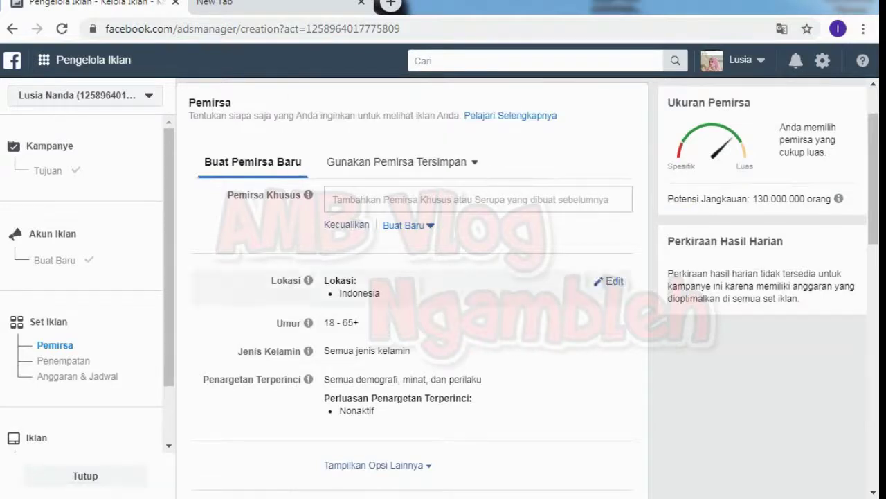
- Open the audience's age range for editing and browse the minimum age choices
scroll(485, 291, "down", 1)
scroll(412, 291, "down", 1)
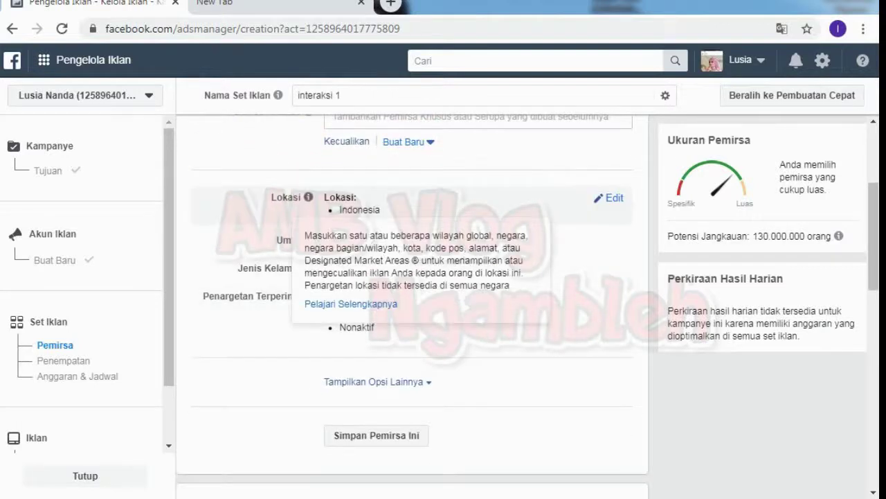
double_click(341, 209)
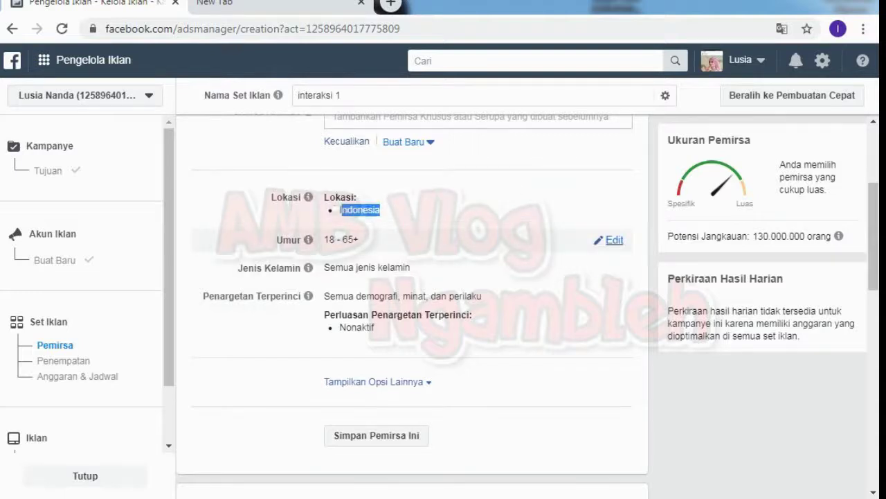
left_click(612, 240)
left_click(345, 241)
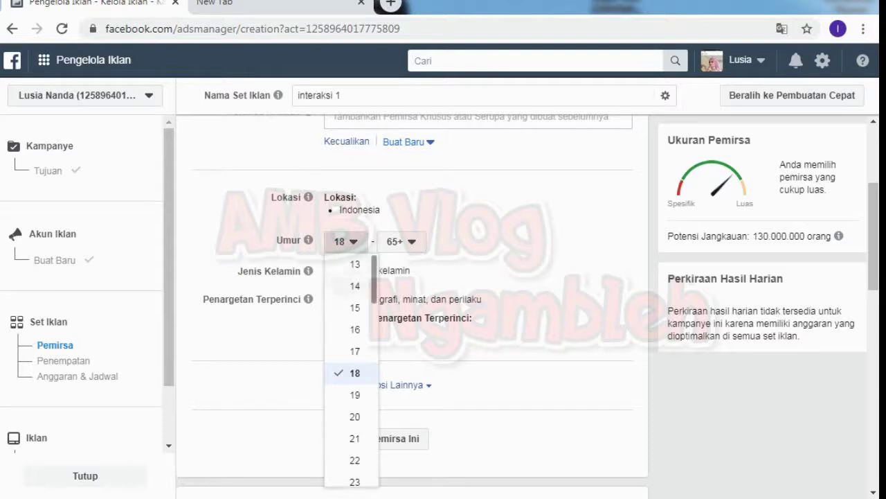
scroll(352, 412, "down", 7)
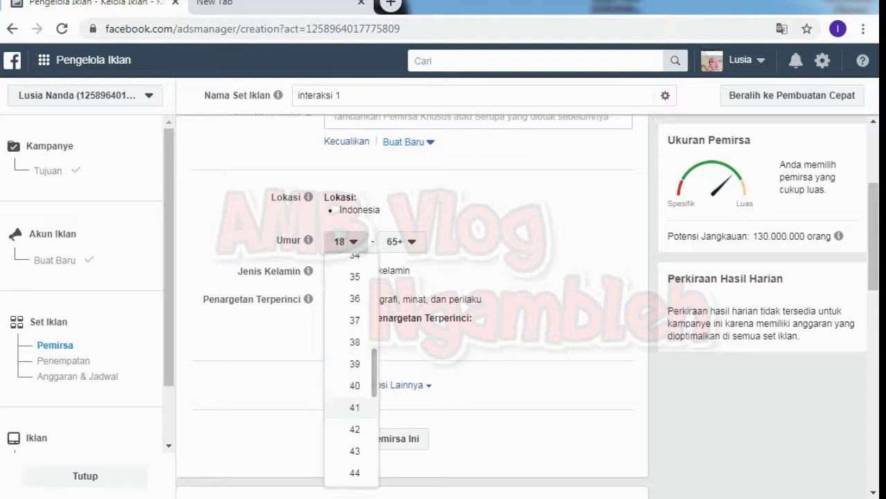
scroll(352, 405, "up", 1)
scroll(352, 401, "down", 1)
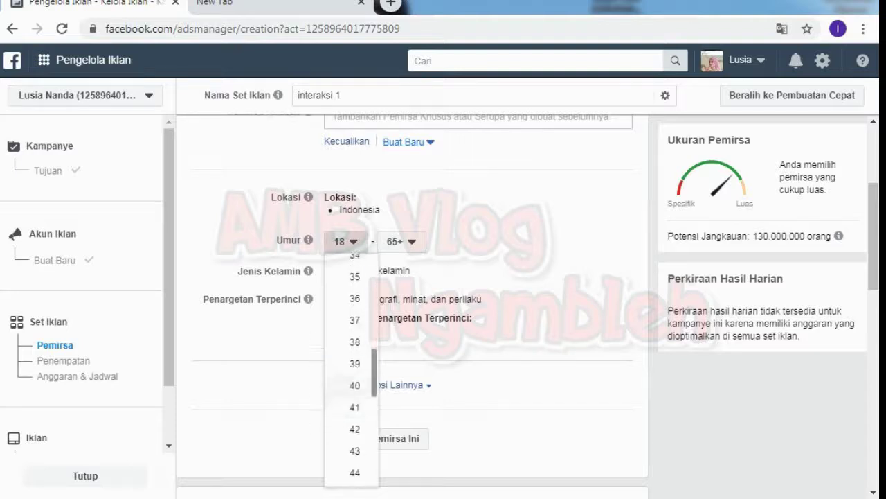